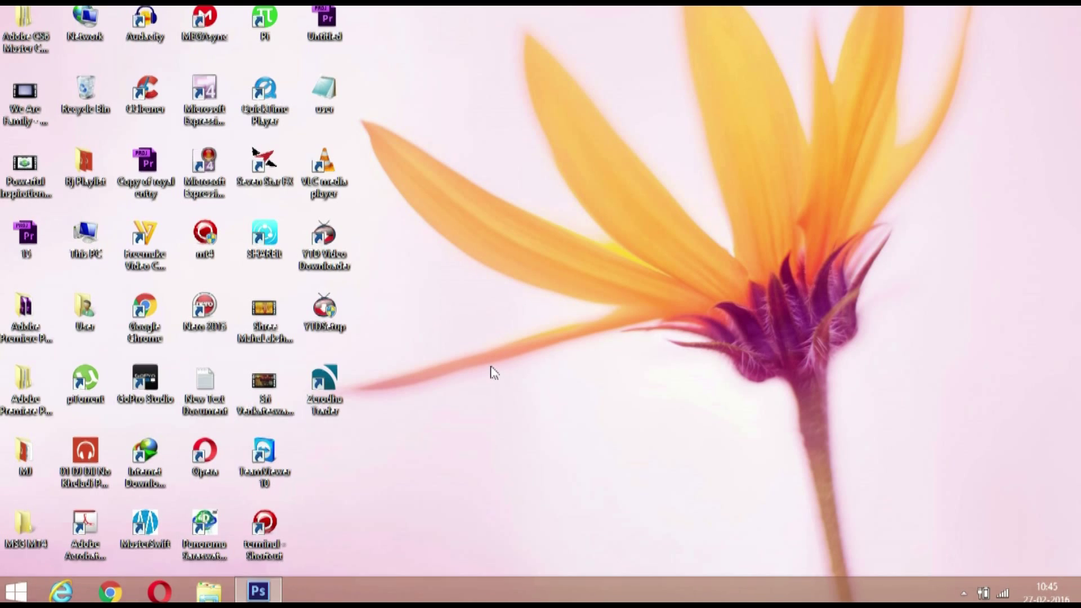
- Open the portrait IMG_8991 from New Volume (D:) in Photoshop
click(270, 593)
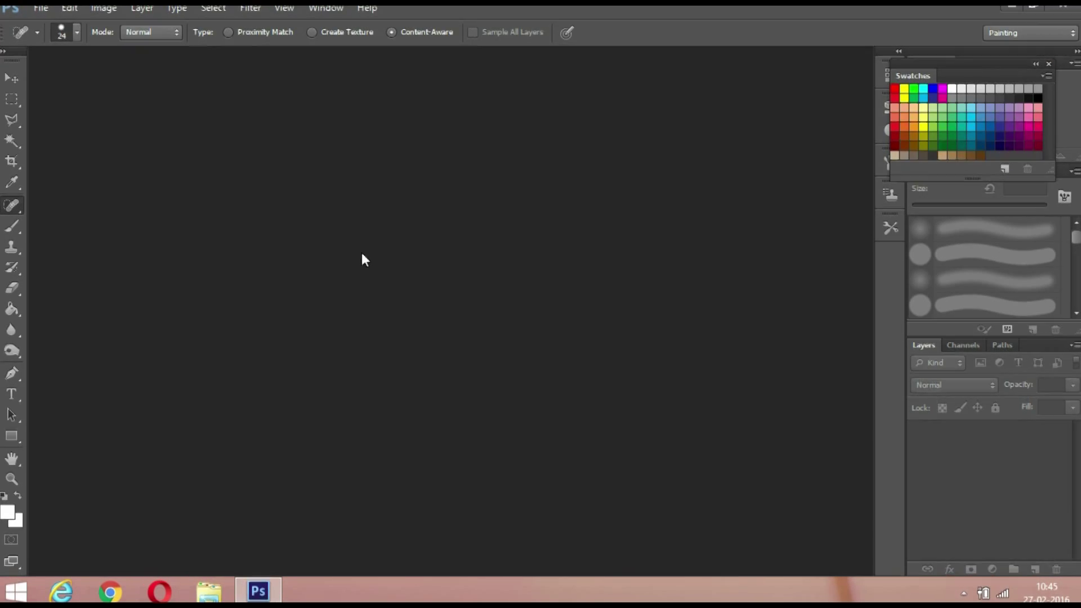
click(37, 11)
click(47, 40)
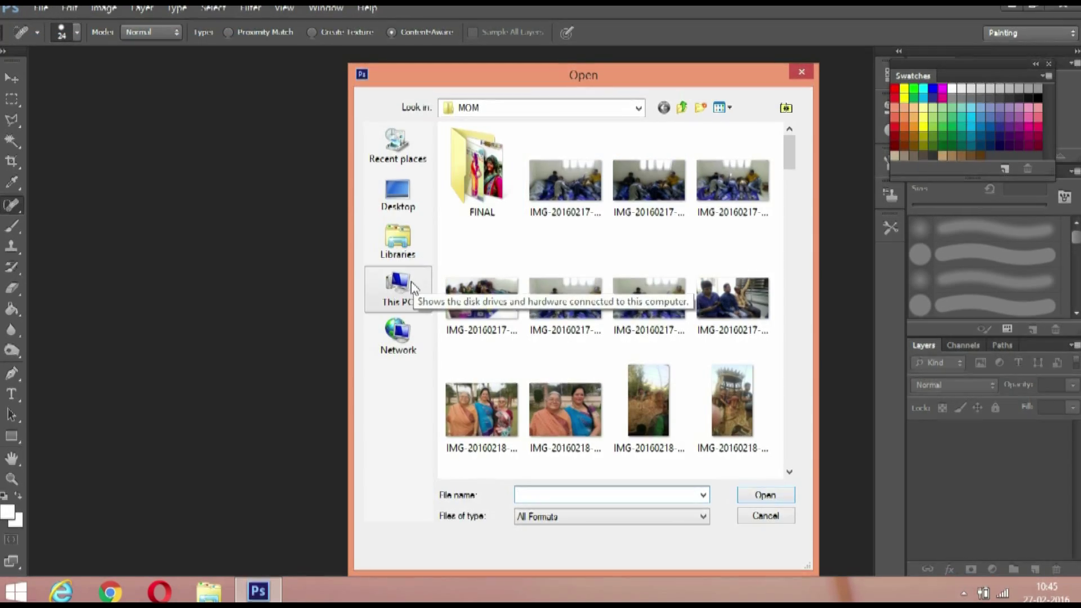
click(414, 283)
double_click(572, 447)
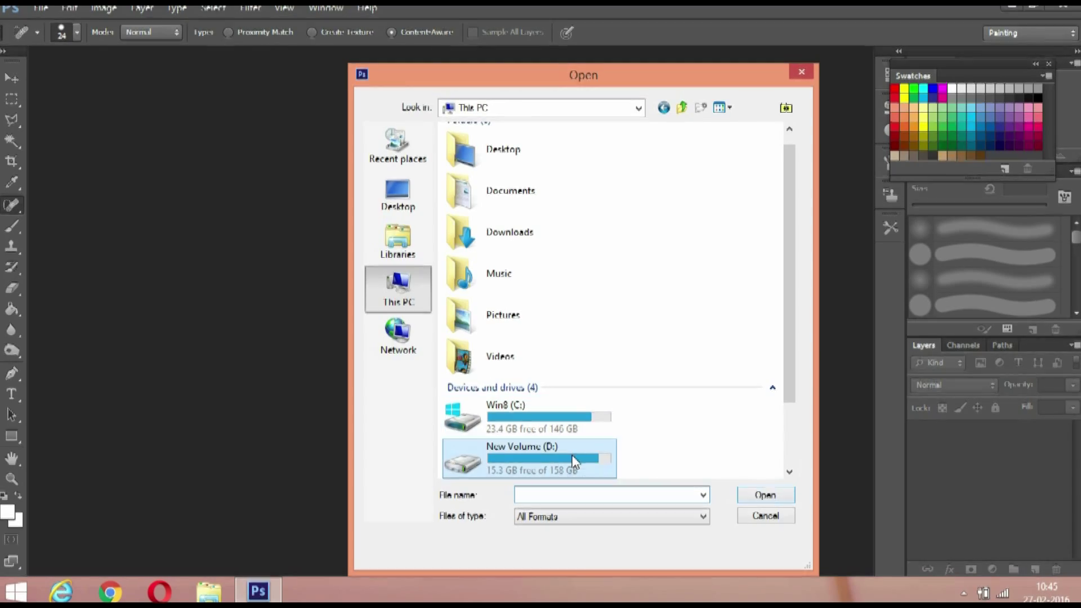
drag(789, 209, 787, 388)
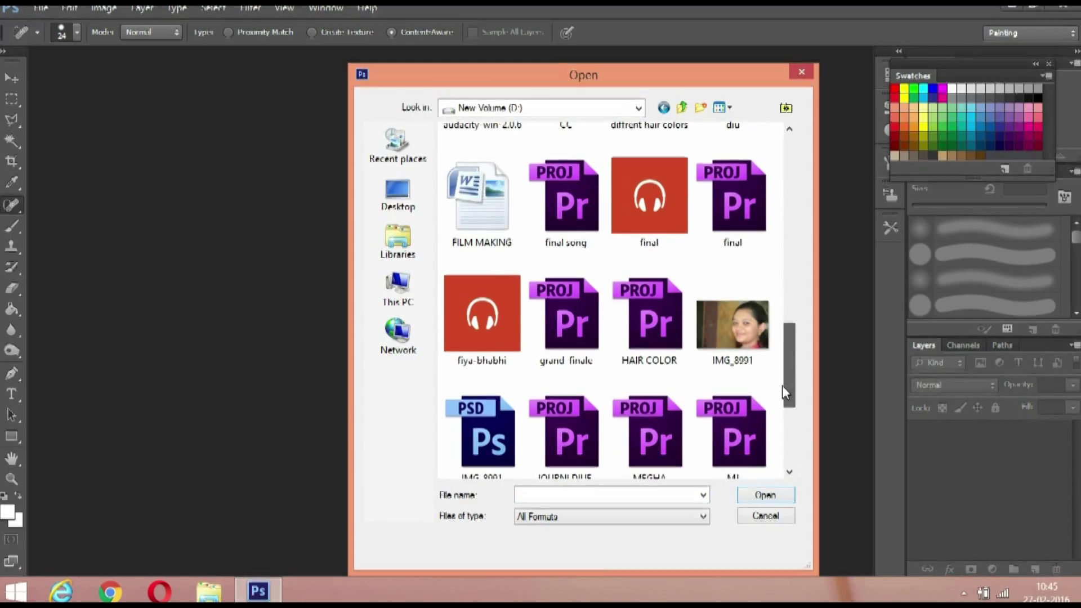
double_click(716, 332)
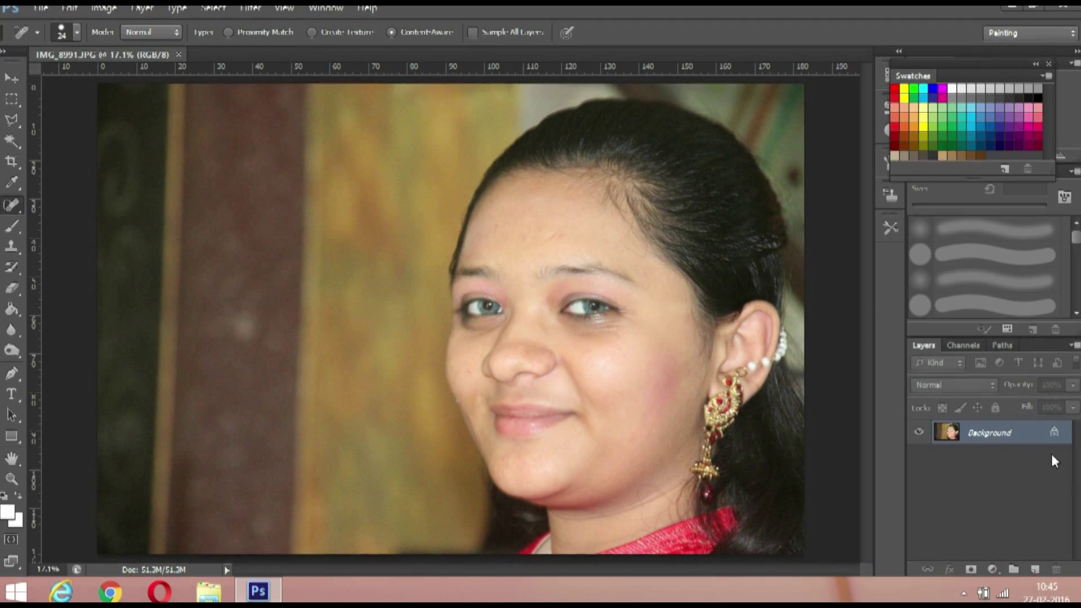
- Convert the locked Background into an editable layer named Layer 0
double_click(990, 431)
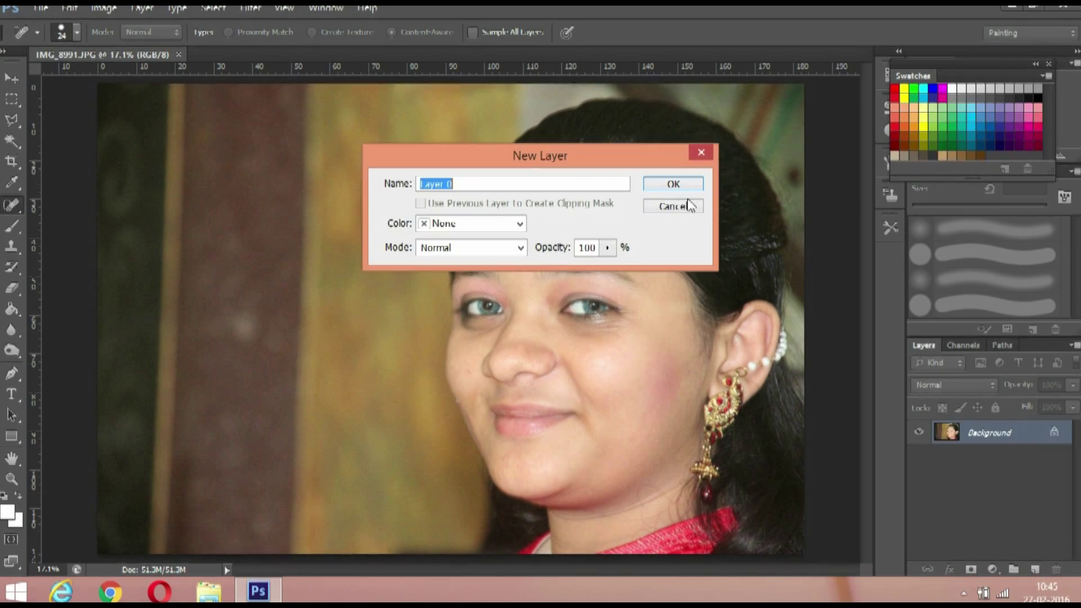
click(673, 186)
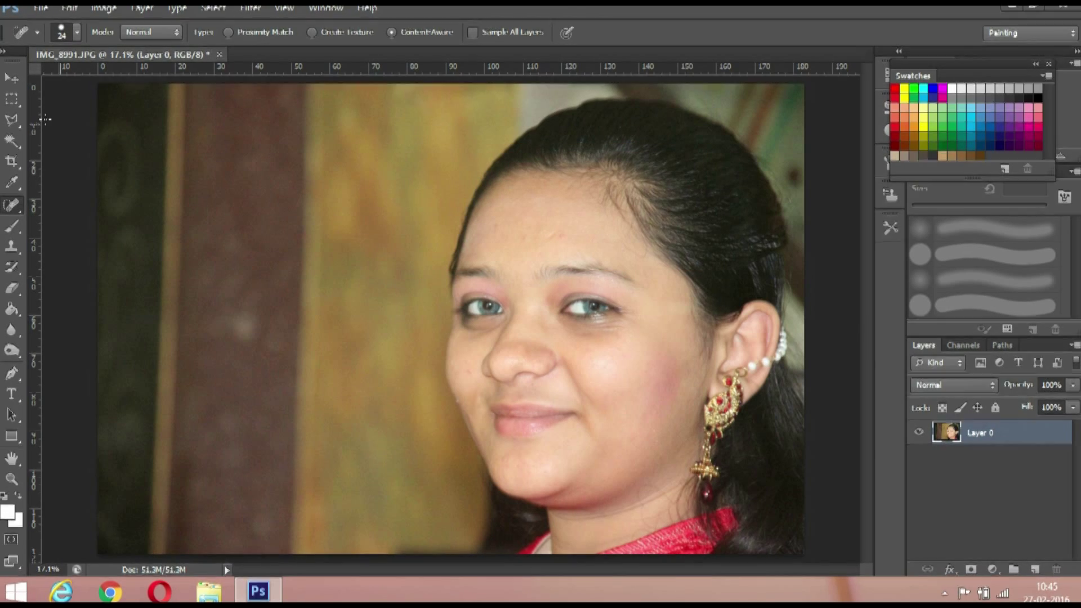
click(10, 122)
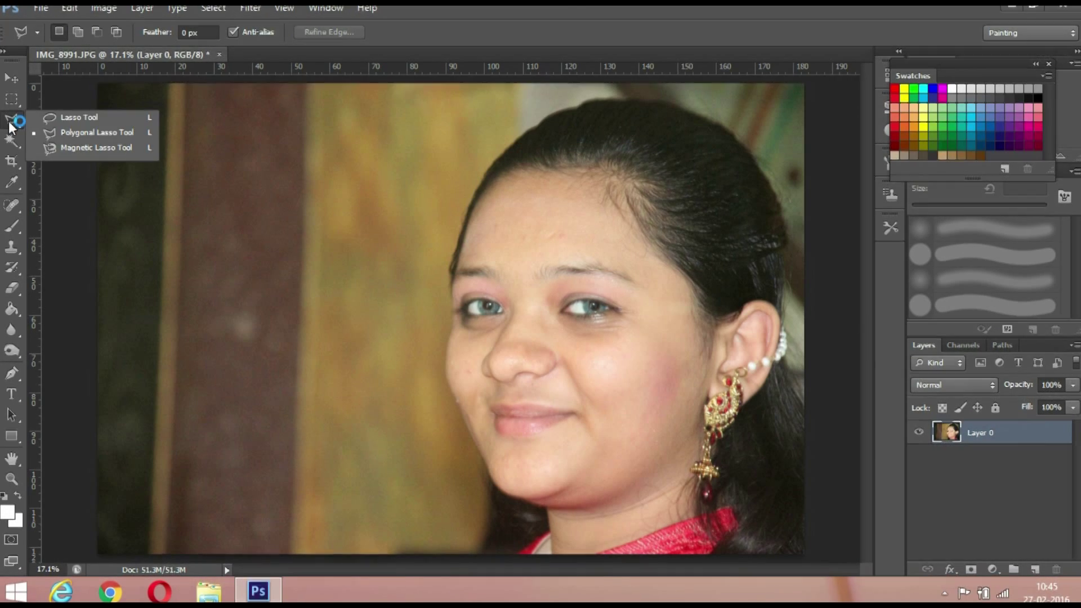
- Trace a Polygonal Lasso outline closely around the dangling earring
click(49, 130)
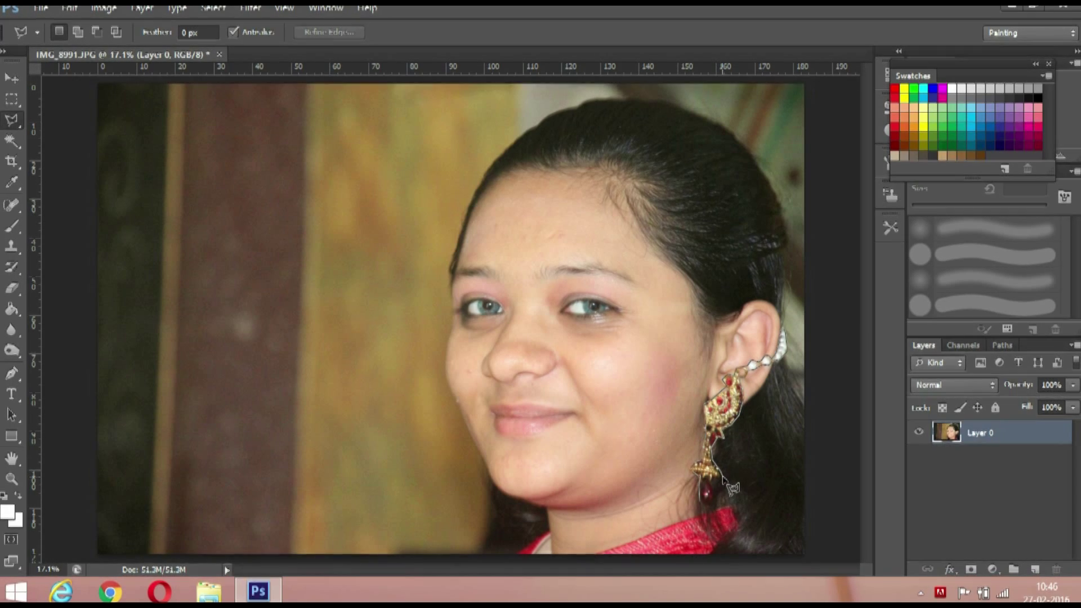
double_click(709, 511)
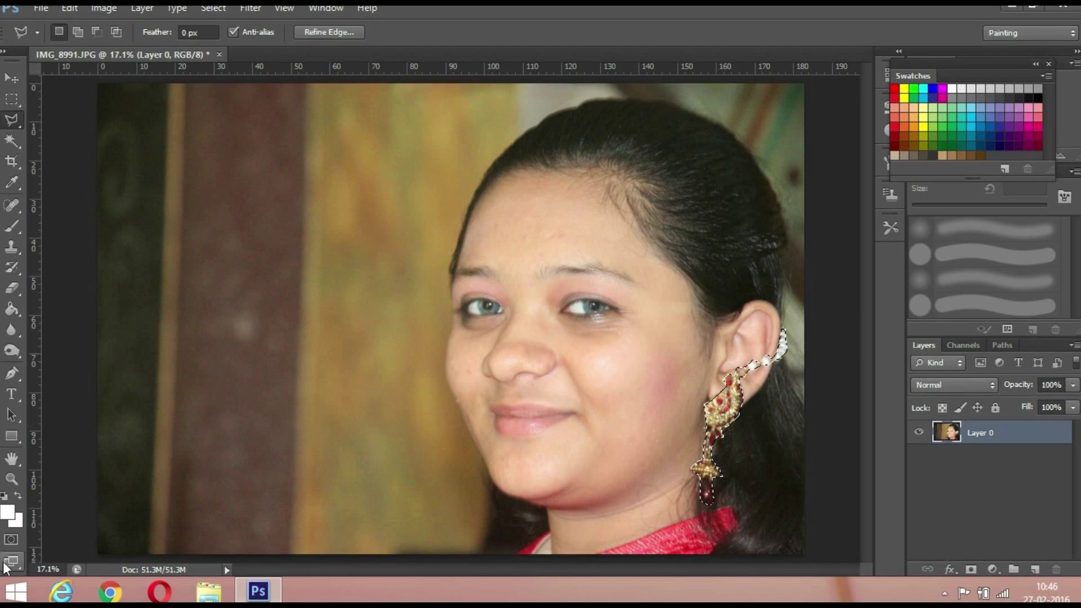
- Zoom in on the eyes and add the right-hand eye to the selection
click(13, 482)
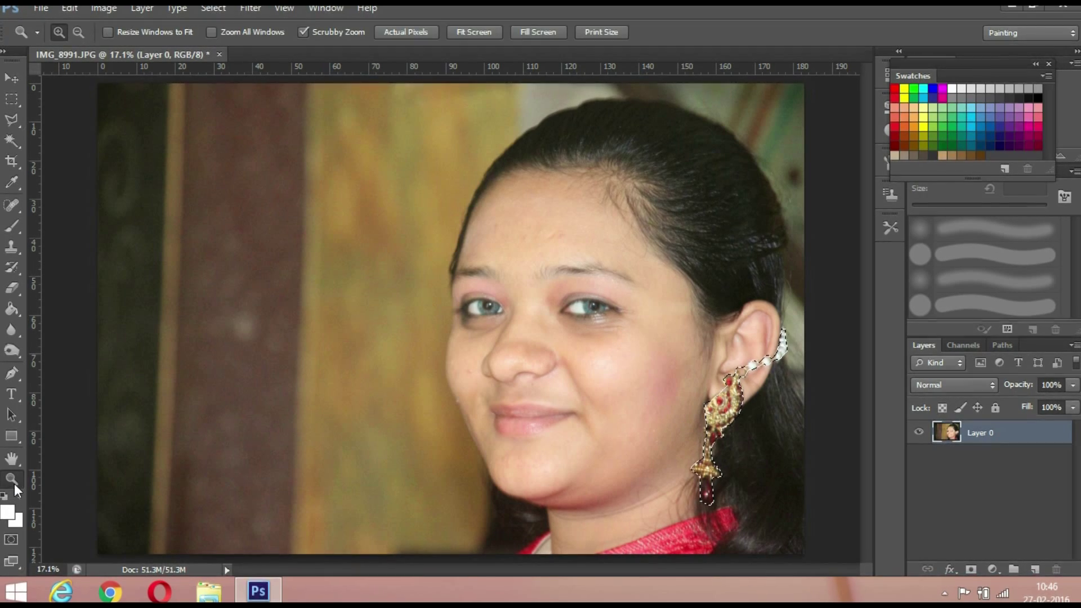
click(622, 323)
click(622, 323)
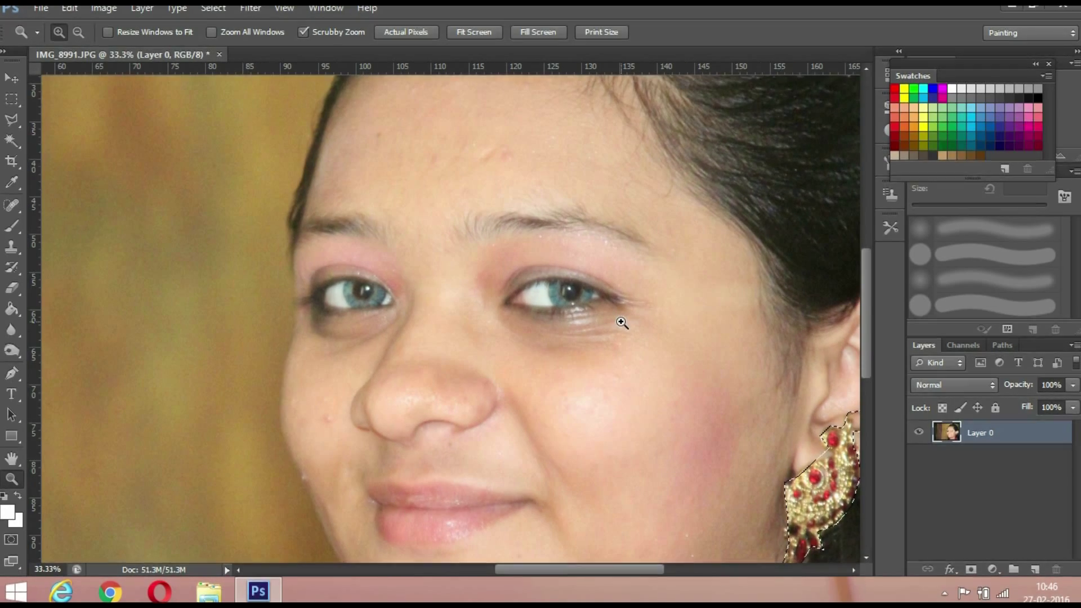
click(11, 121)
key(shift)
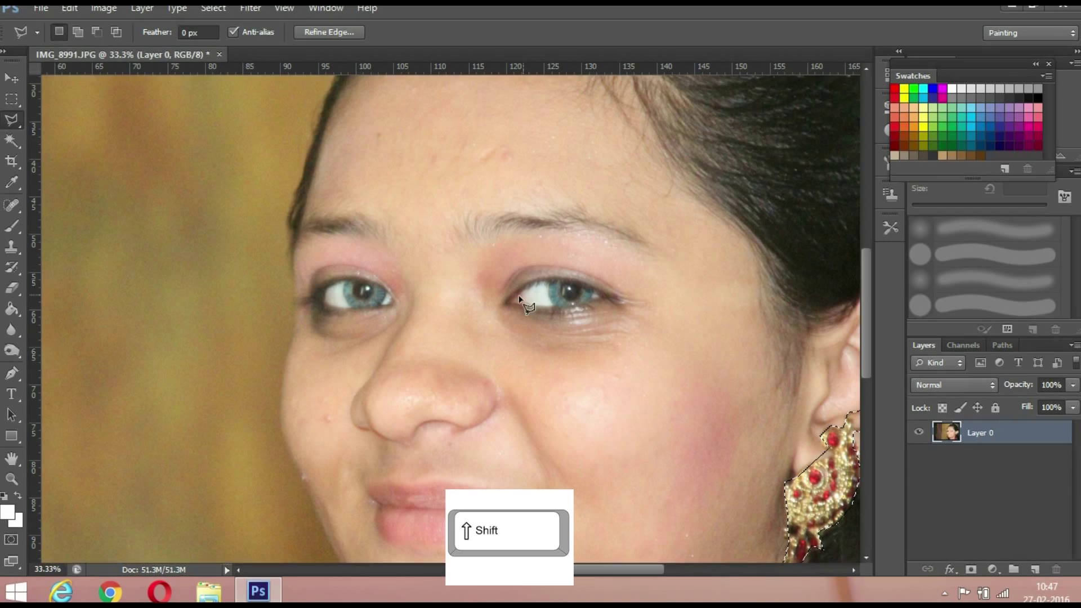
key(shift)
click(508, 306)
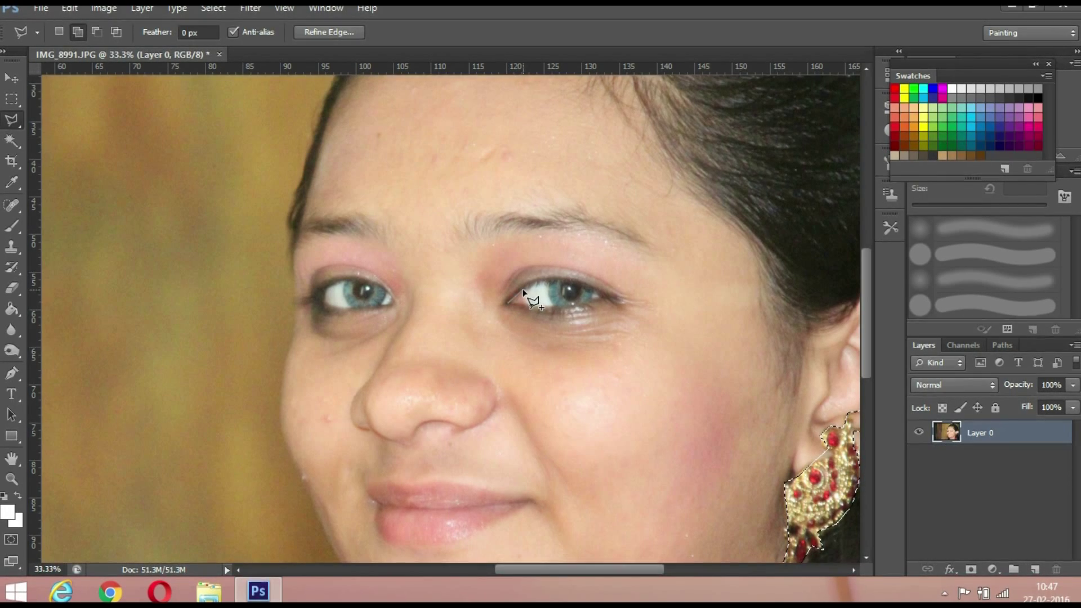
click(562, 279)
click(508, 303)
- Add the left-hand eye to the selection and fit the photo back on screen
key(shift)
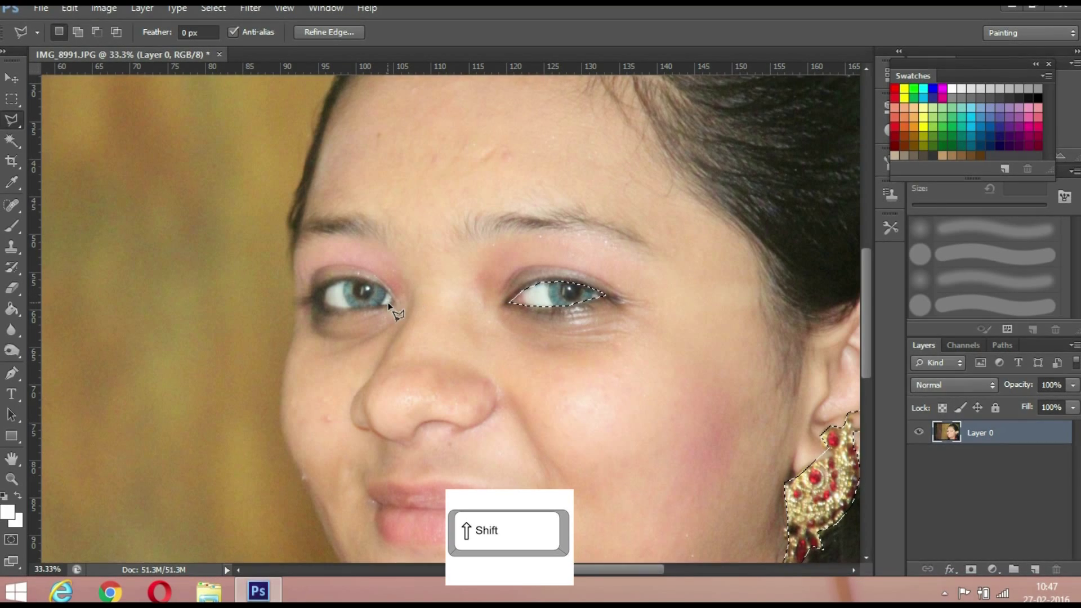
key(shift)
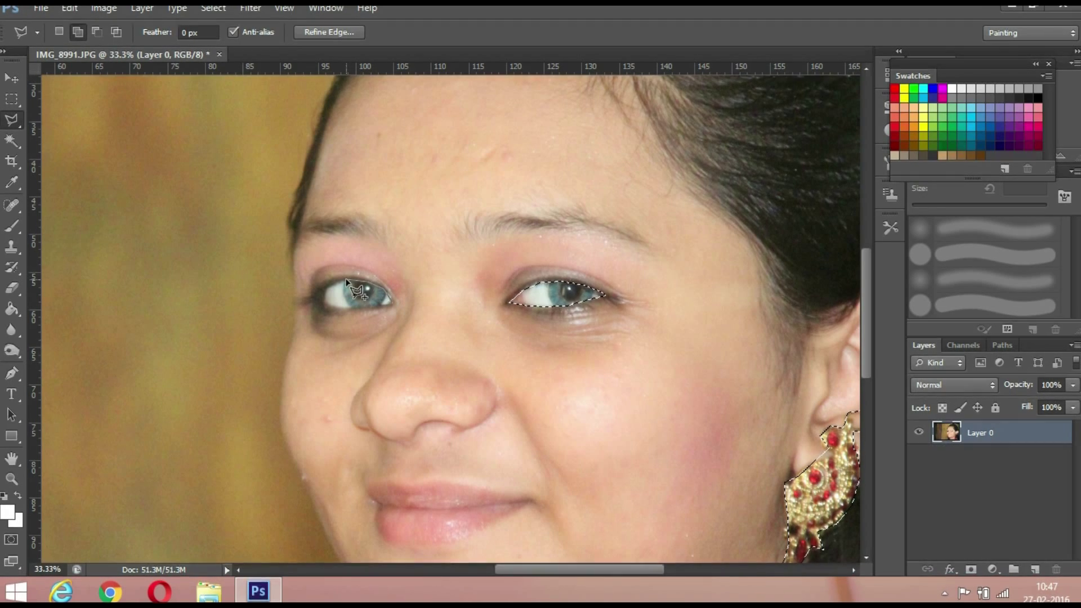
click(313, 299)
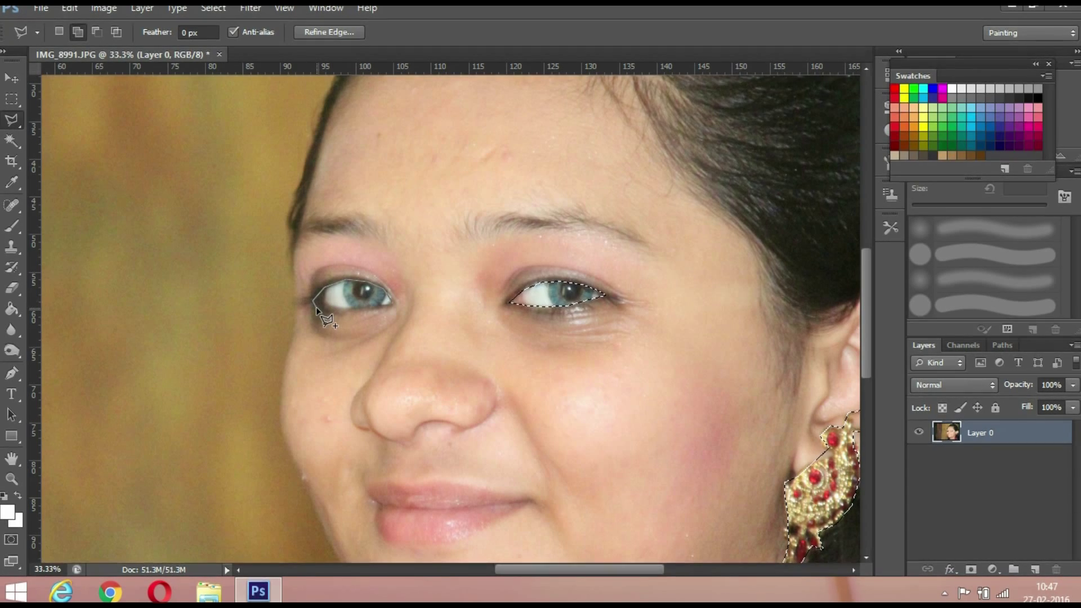
click(334, 312)
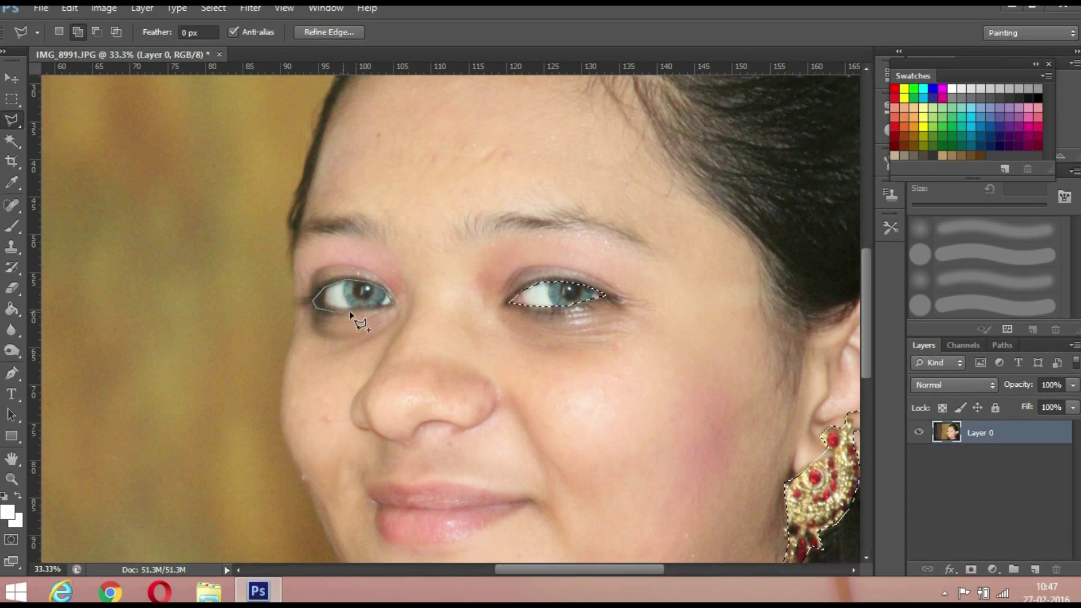
click(392, 304)
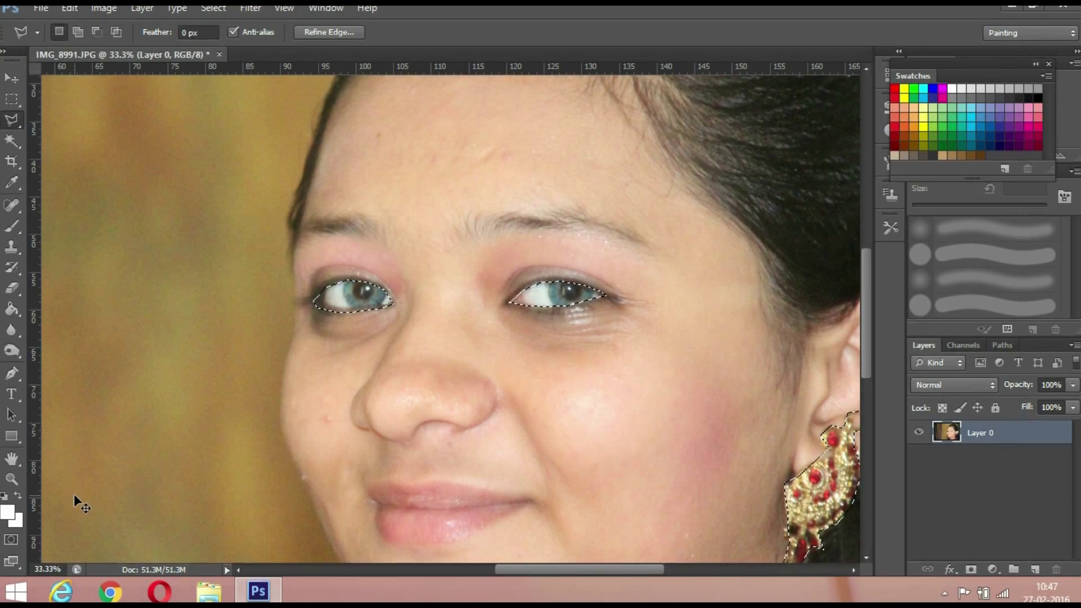
key(ctrl+0)
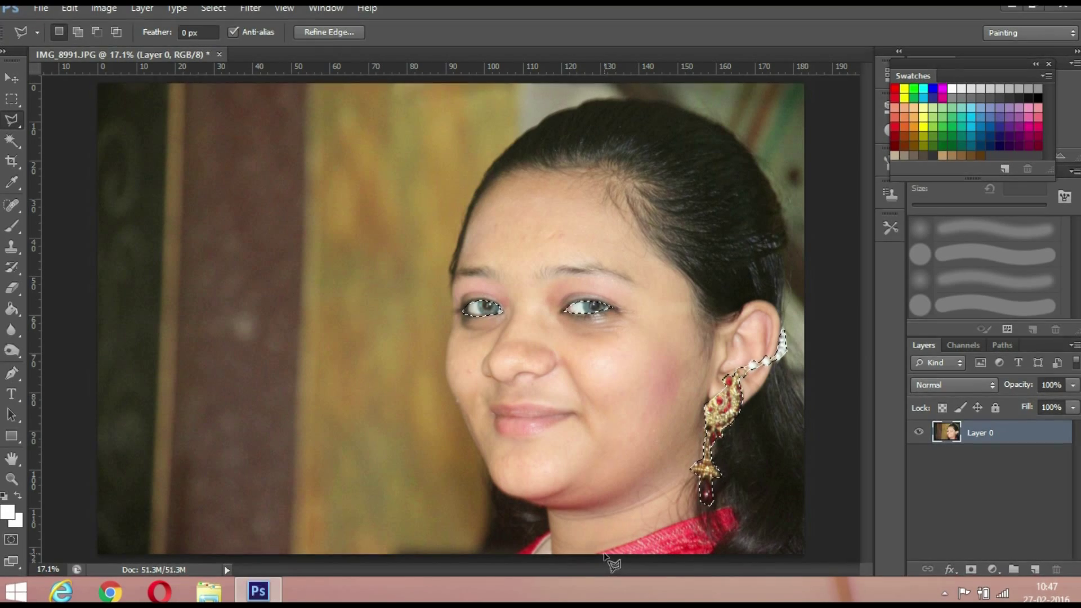
- Add the red neckline and the neck area to the existing eyes-and-earring selection
key(shift)
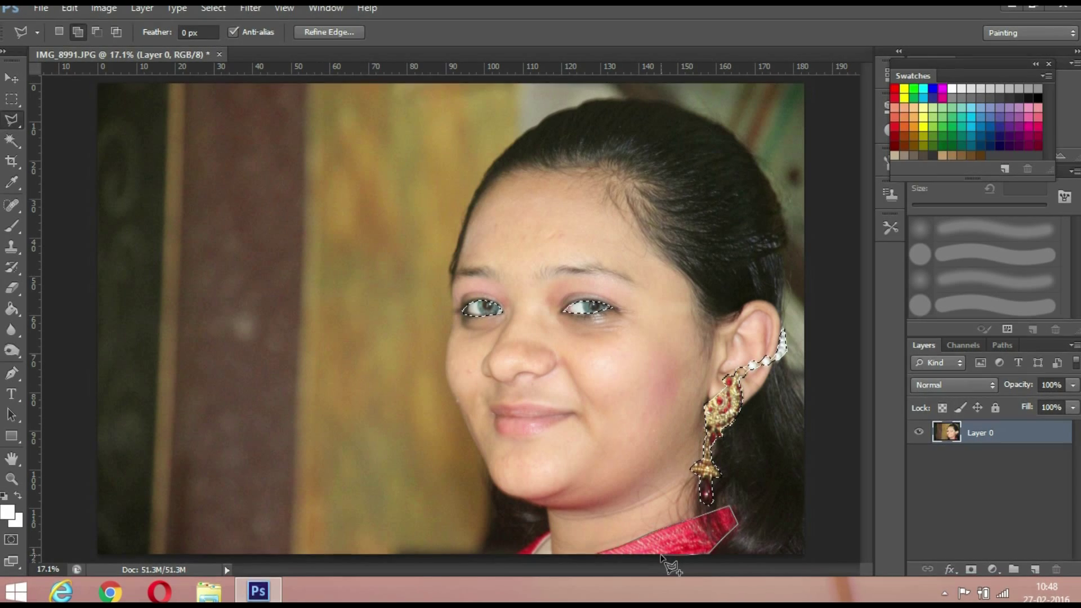
click(597, 555)
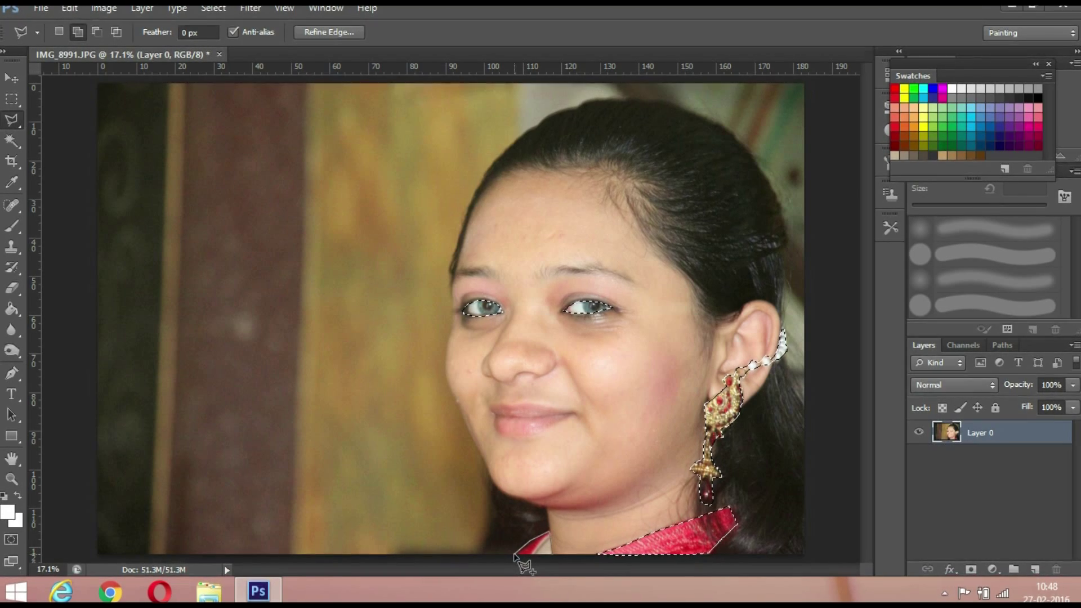
key(shift)
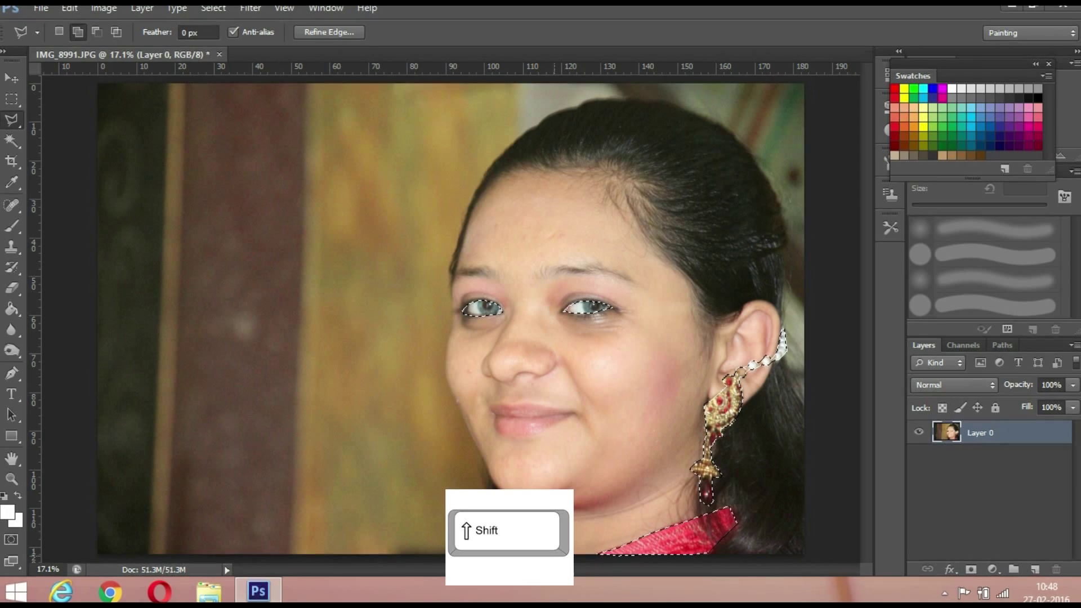
double_click(543, 595)
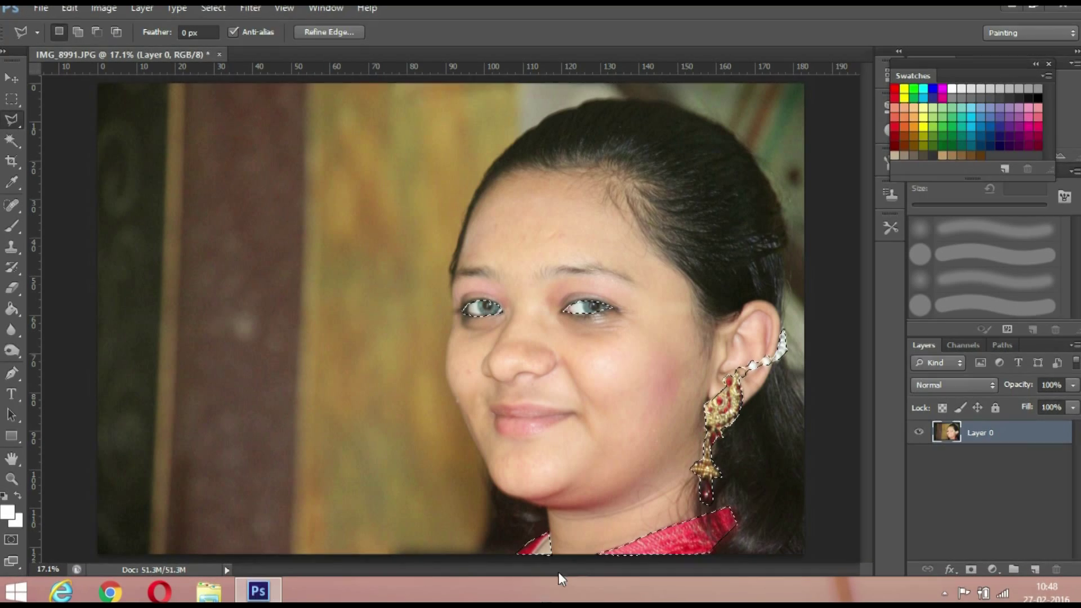
- Copy the selected eyes, earring and neckline to Layer 1 and hide Layer 0
key(ctrl+j)
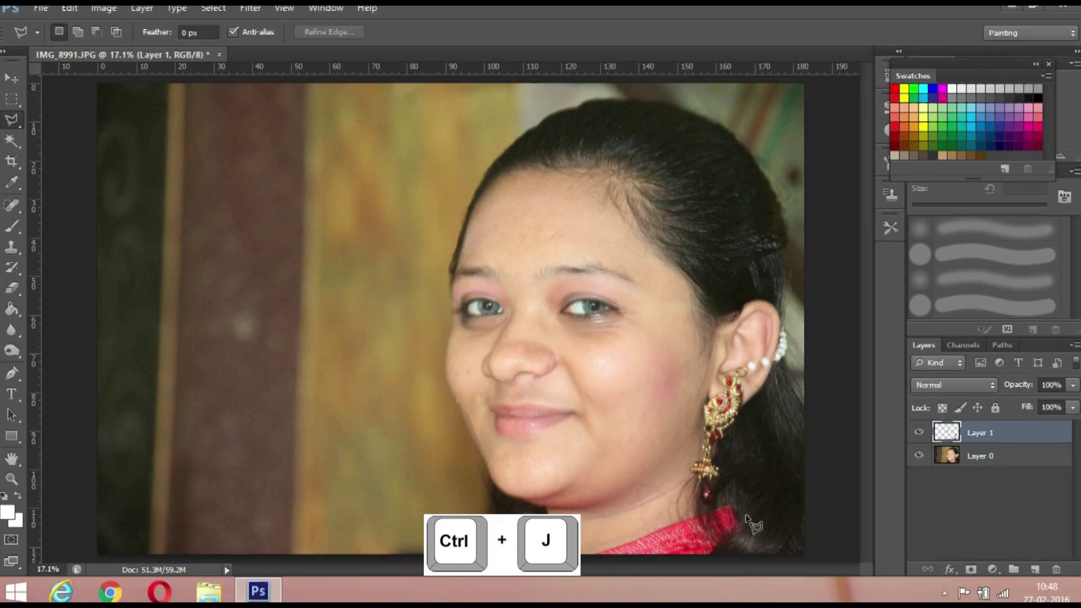
click(919, 456)
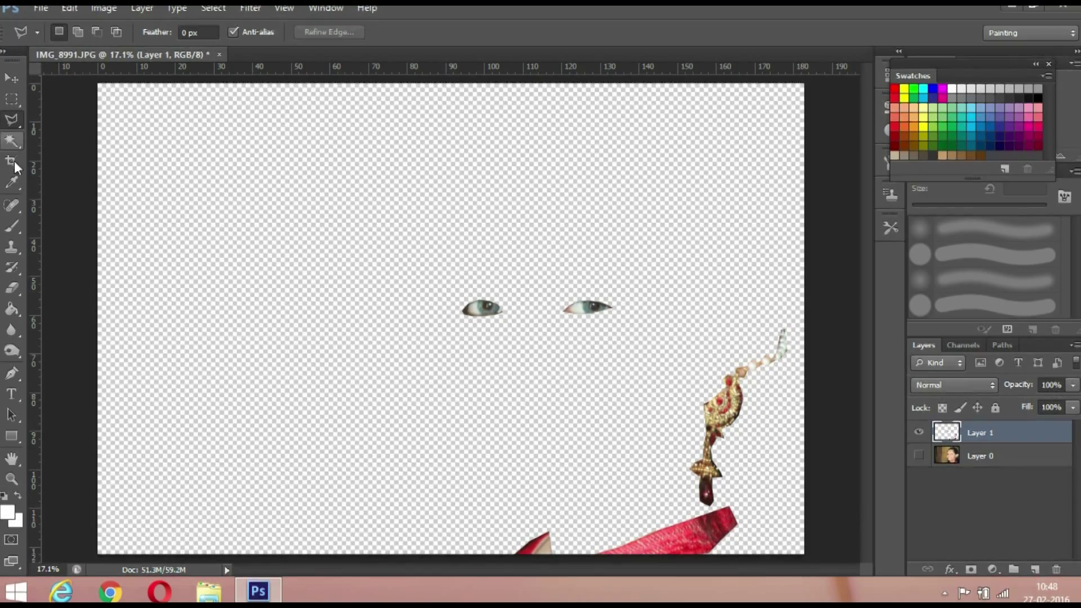
- Set the eraser to 40 px with 0% hardness and erase excess red cloth near the pendant
right_click(253, 340)
drag(289, 379, 298, 378)
drag(422, 417, 282, 414)
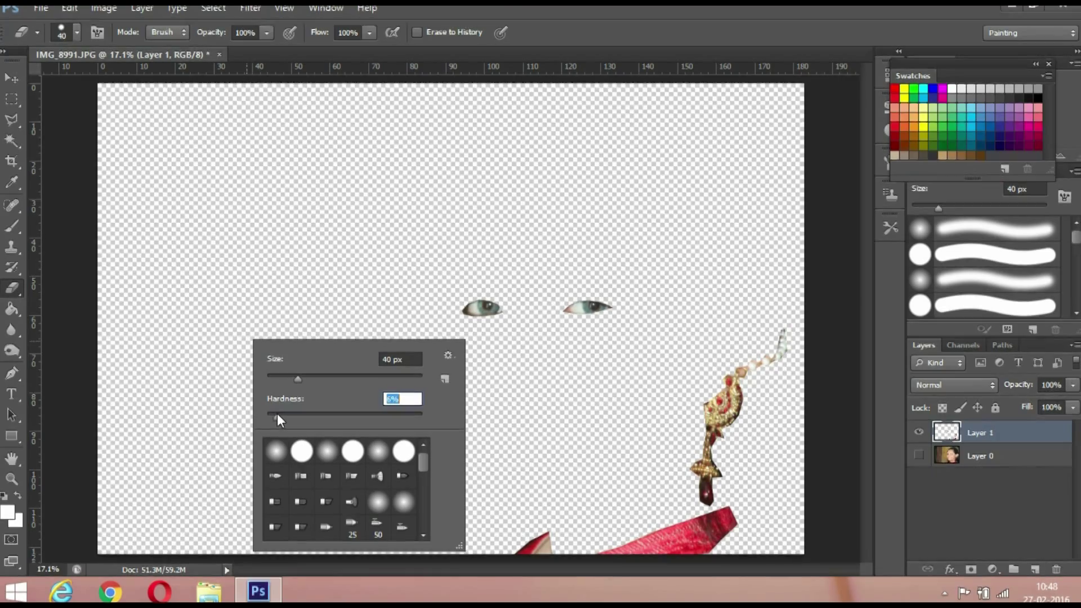
click(334, 280)
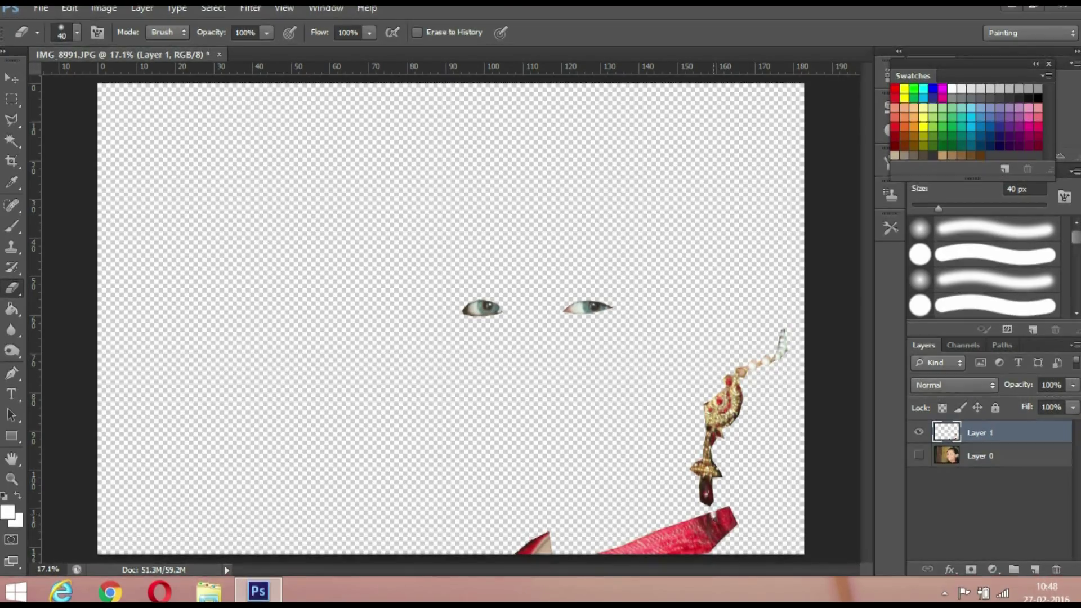
mouse_move(711, 530)
mouse_down()
mouse_move(701, 512)
mouse_move(706, 532)
mouse_move(709, 517)
mouse_up()
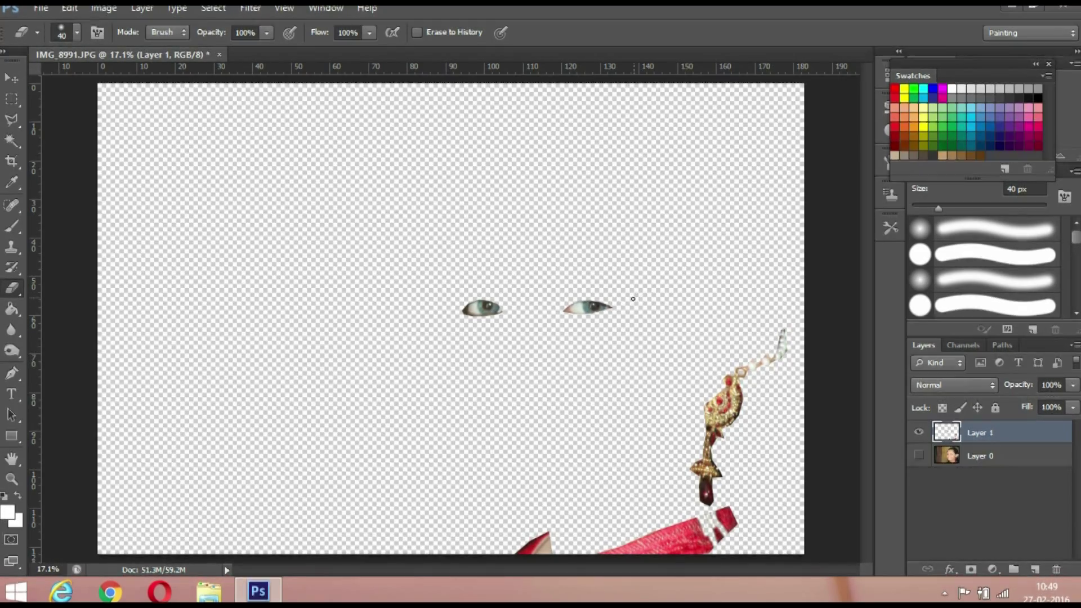
- Reset the eraser to the soft round brush tip with 0% hardness
right_click(626, 342)
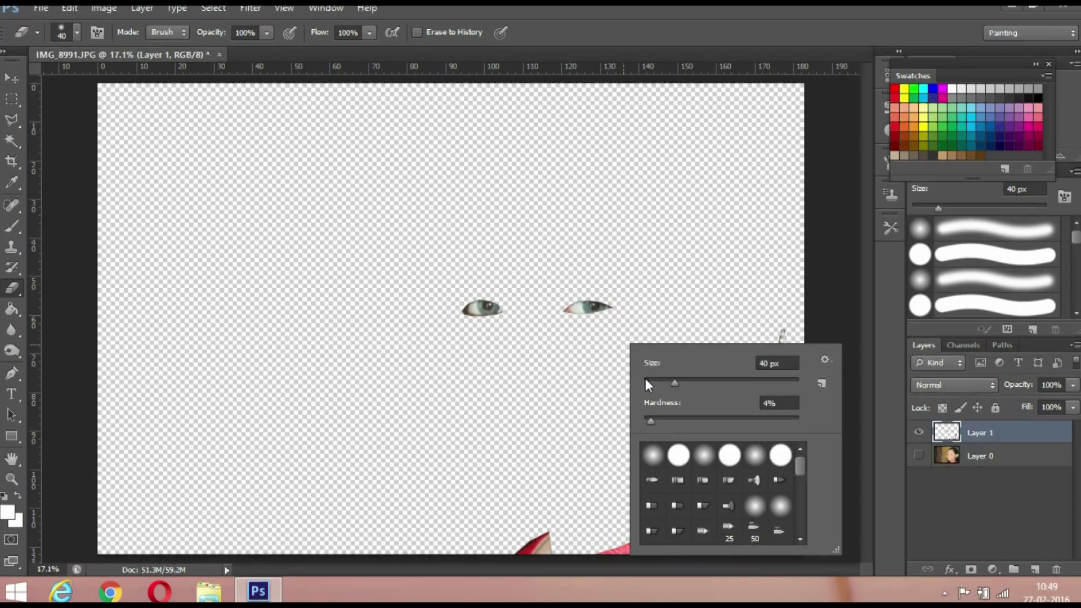
drag(651, 422, 644, 422)
click(704, 454)
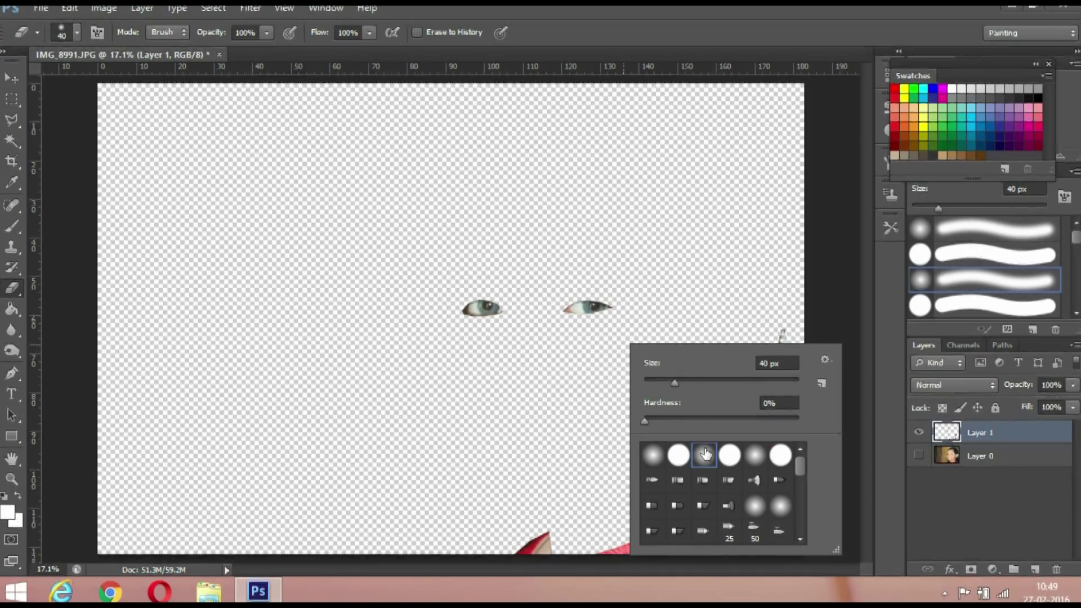
click(659, 329)
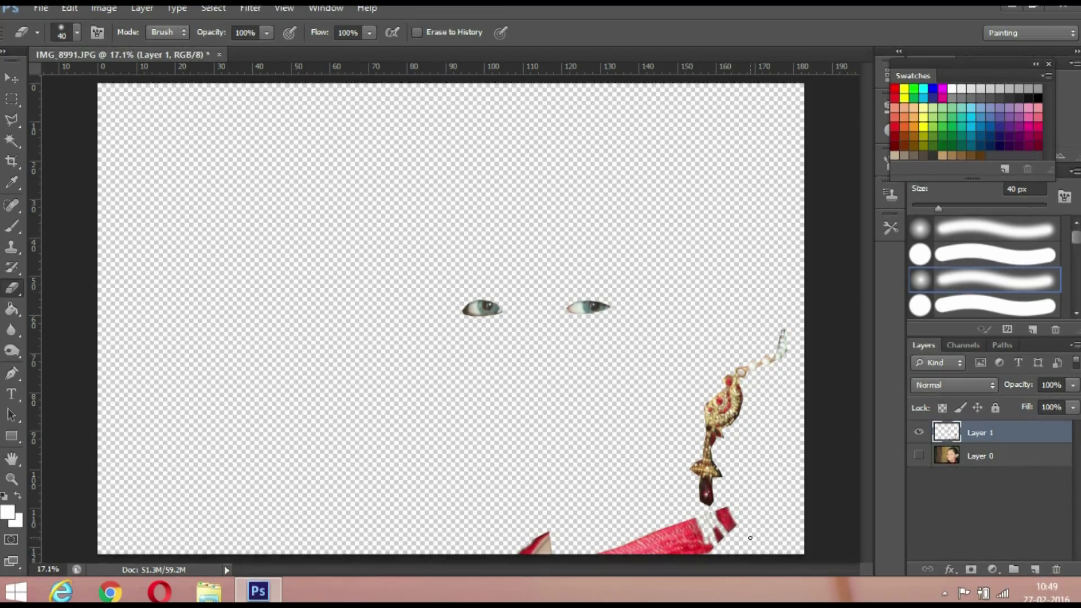
- Add a Black & White adjustment over Layer 0 with Reds 56, Yellows 133, Greens -65, Cyans 39, Blues 56
click(919, 456)
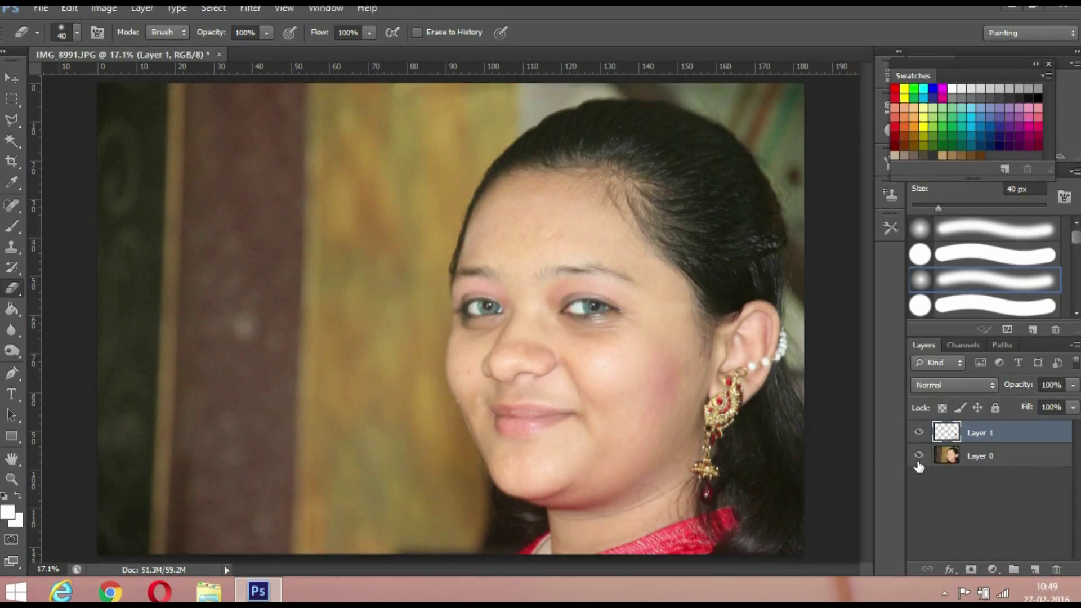
click(996, 457)
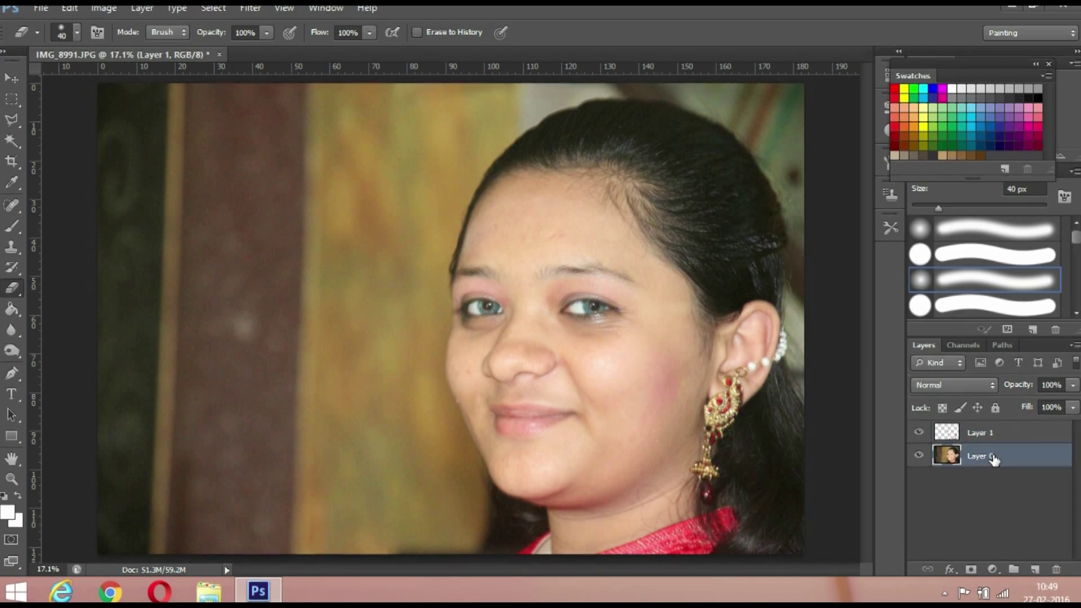
click(991, 569)
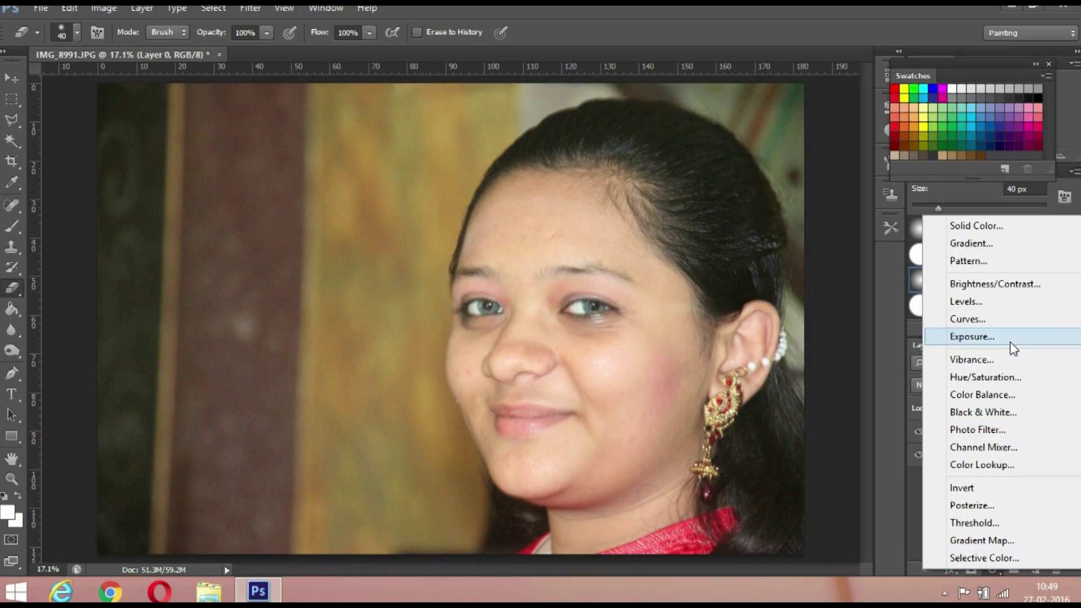
click(1011, 412)
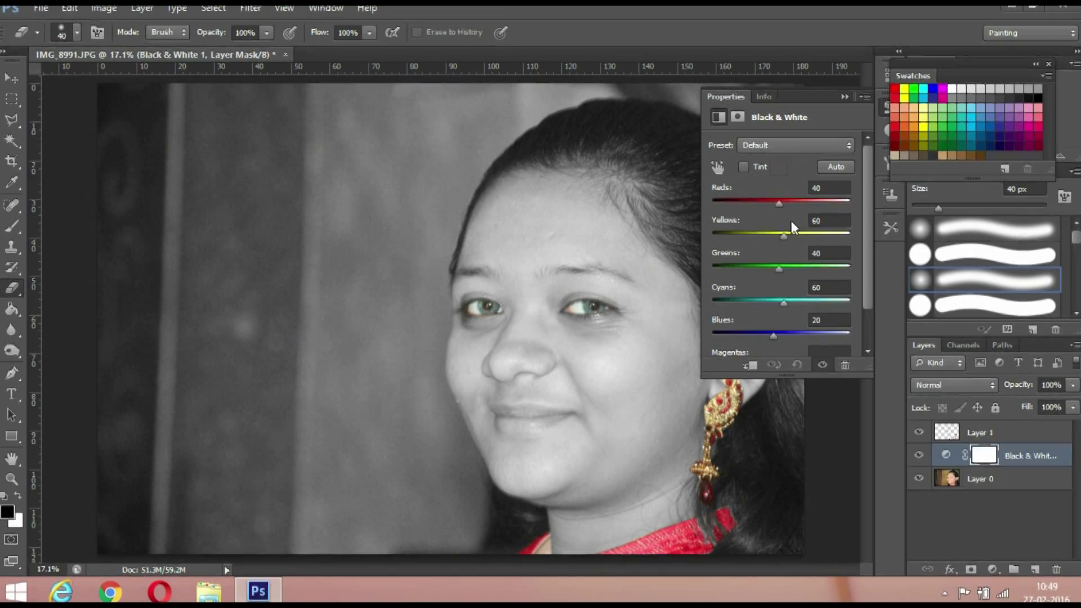
drag(778, 204, 749, 268)
drag(783, 303, 783, 330)
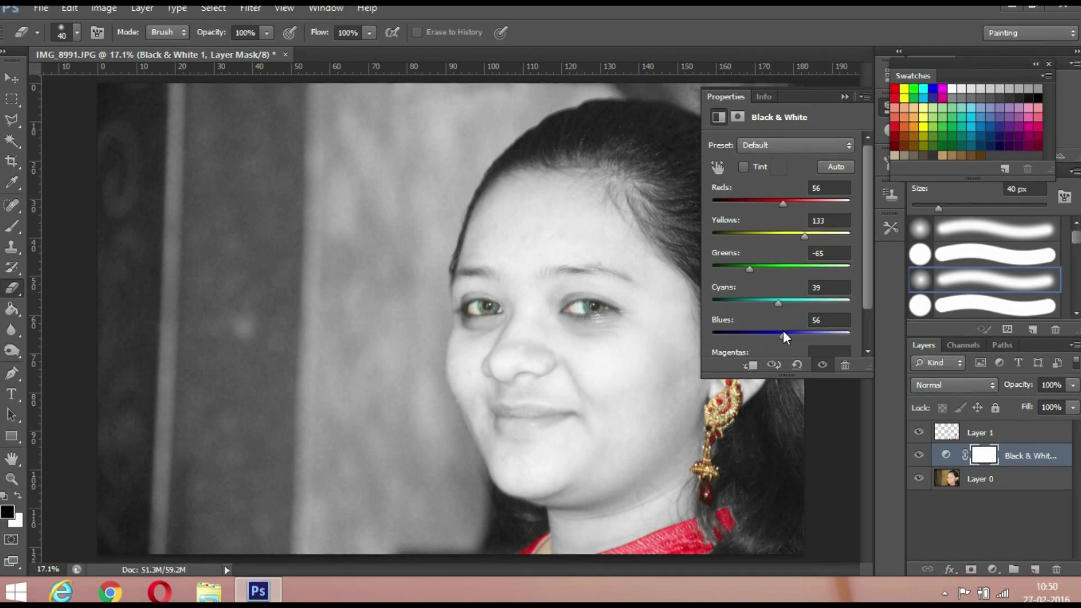
- Clip the Black & White adjustment to Layer 0, duplicate Layer 0, and erase a spot atop the earring
click(751, 366)
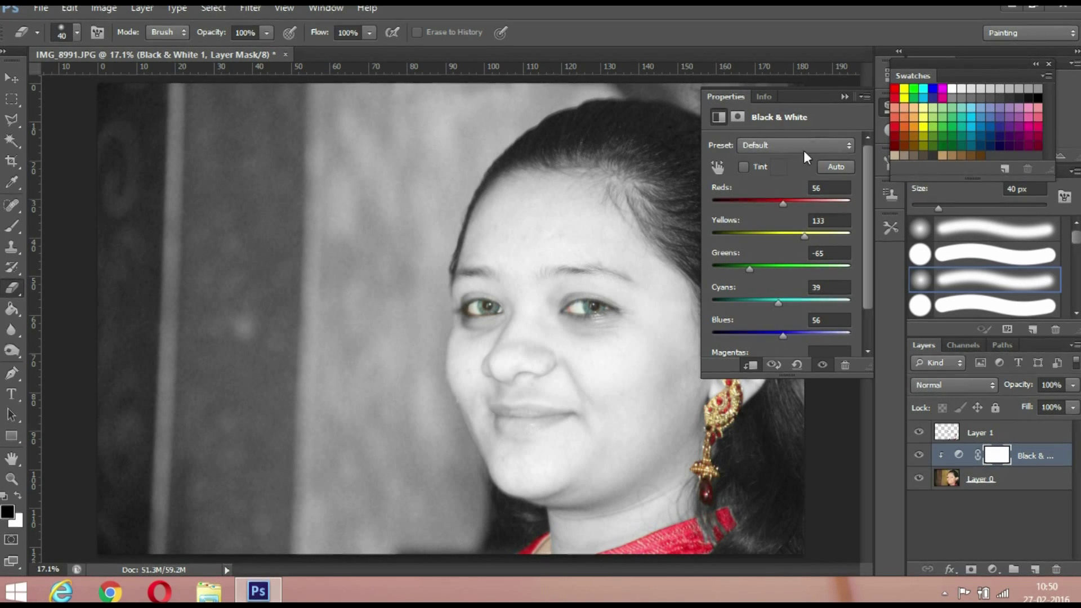
click(845, 96)
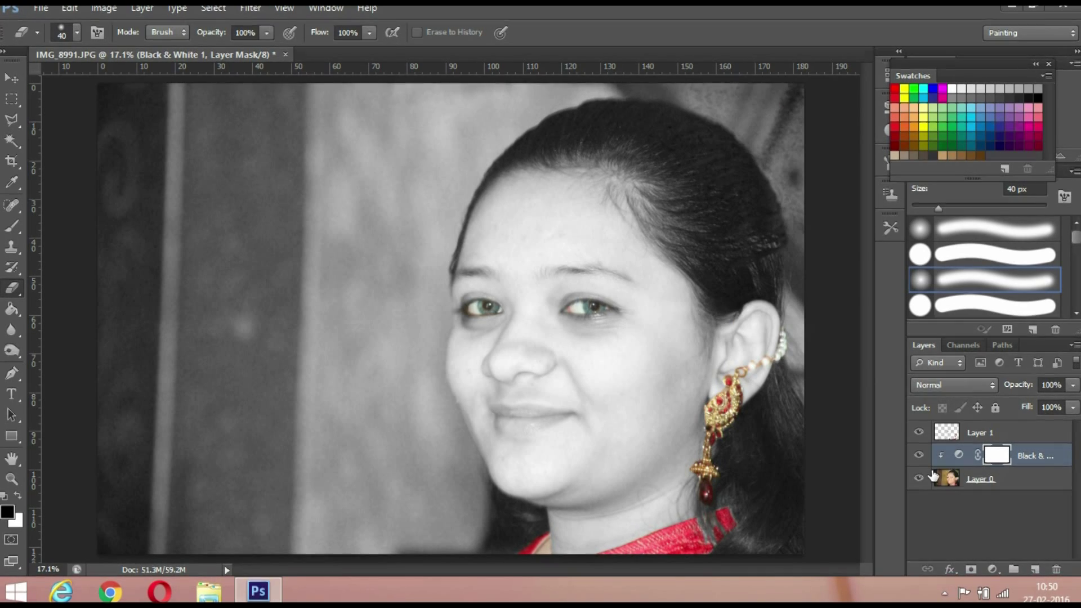
click(962, 485)
key(ctrl+j)
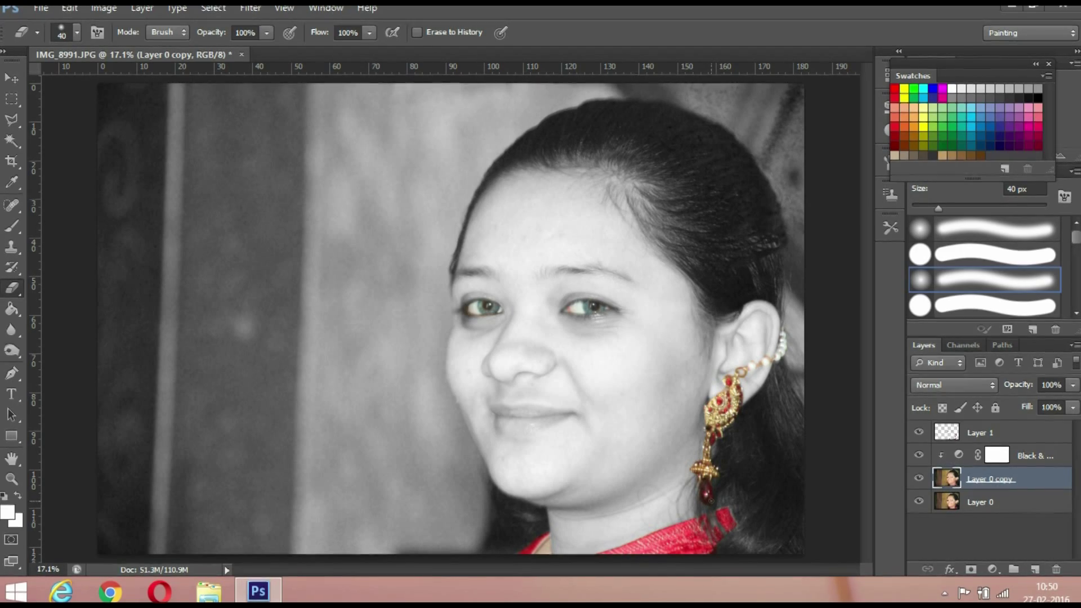
click(734, 376)
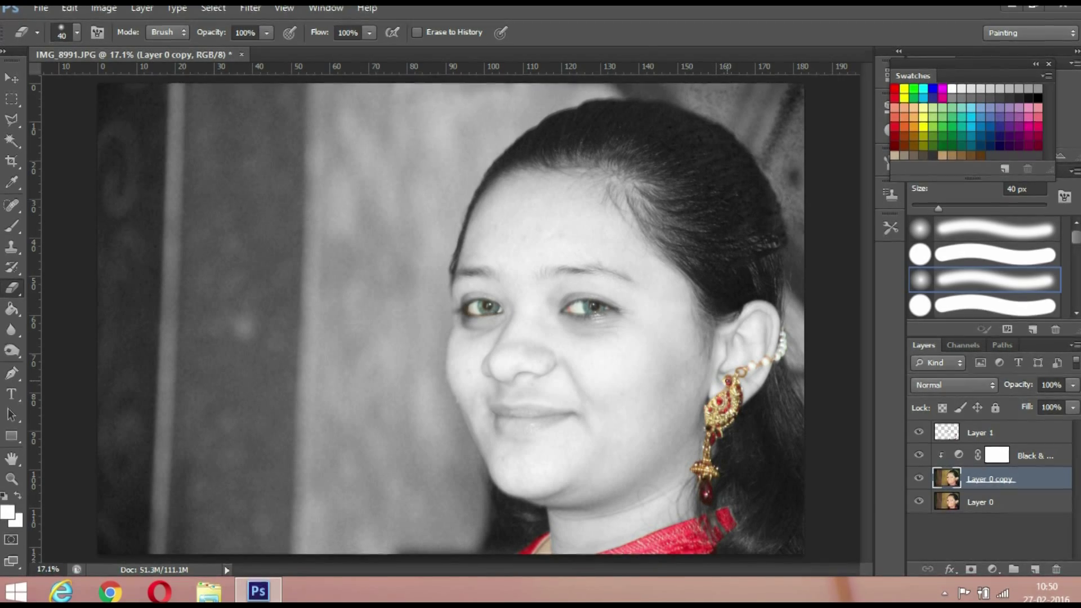